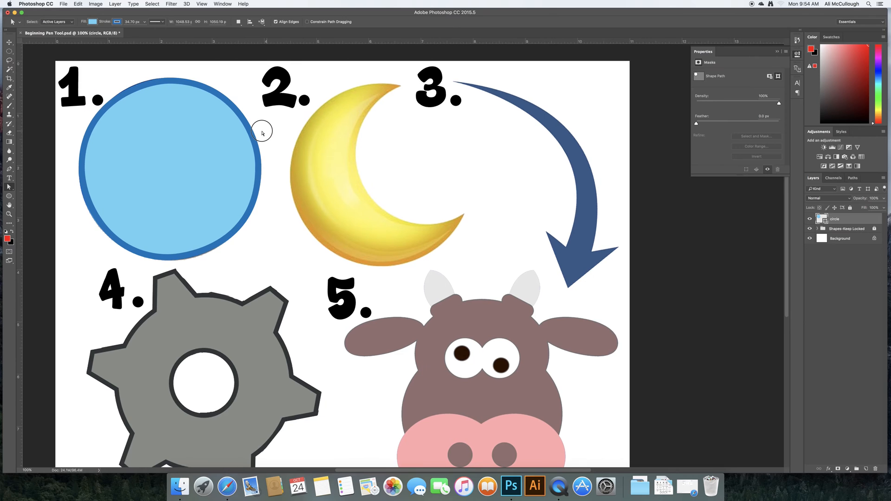
# Step: Add a new layer above the circle layer and name it "moon"
pyautogui.click(809, 219)
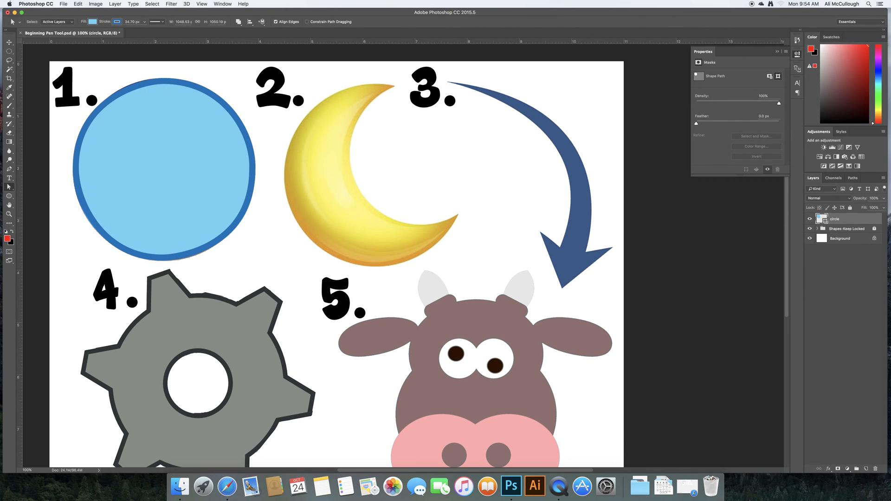
pyautogui.click(866, 472)
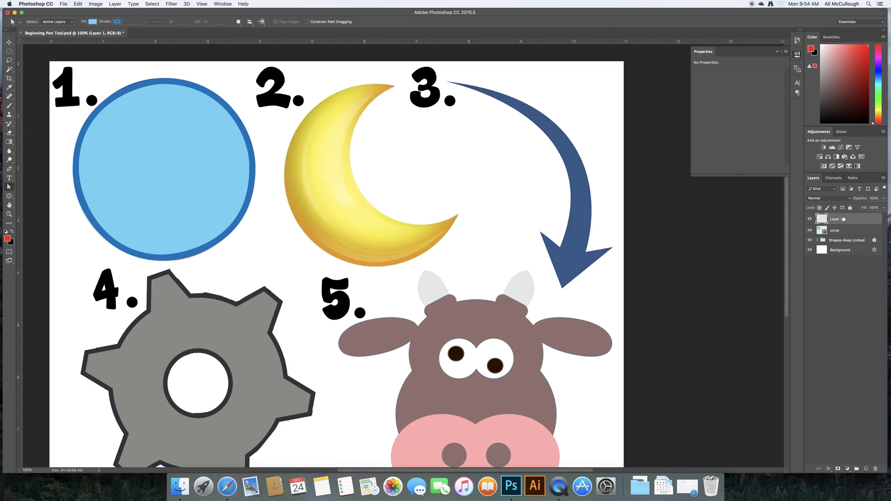
pyautogui.doubleClick(836, 220)
pyautogui.write('moon')
pyautogui.press('Return')
# Step: Brush red dots at the moon's tips and midway along its inner and outer edges on a temporary new layer, and delete that layer
pyautogui.press('super+minus')
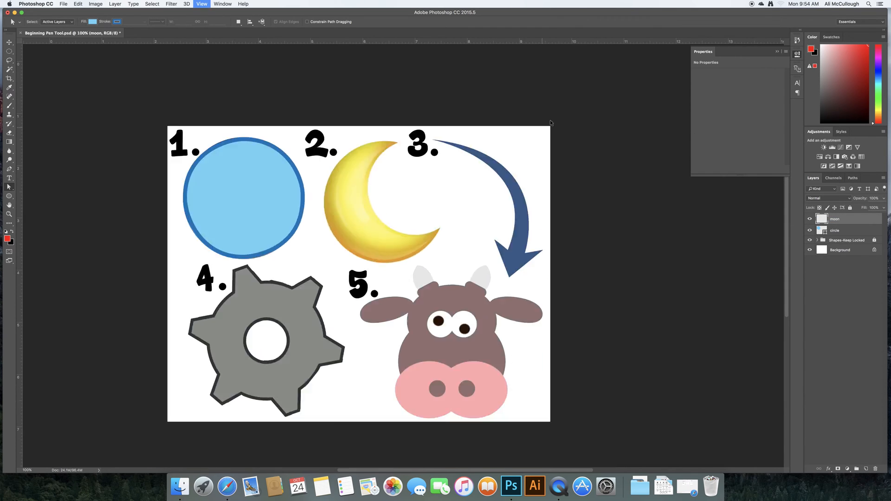
pyautogui.press('super+plus')
pyautogui.press('super+plus')
pyautogui.press('super+plus')
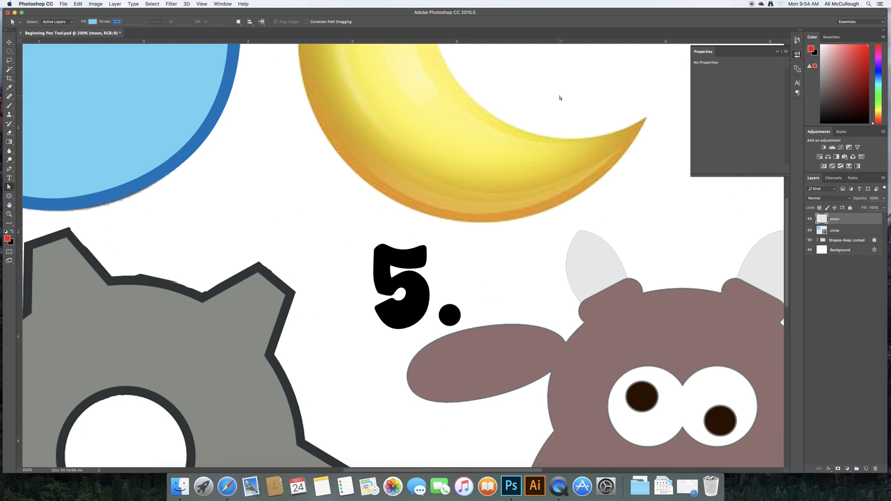
pyautogui.moveTo(567, 84); pyautogui.dragTo(494, 258)
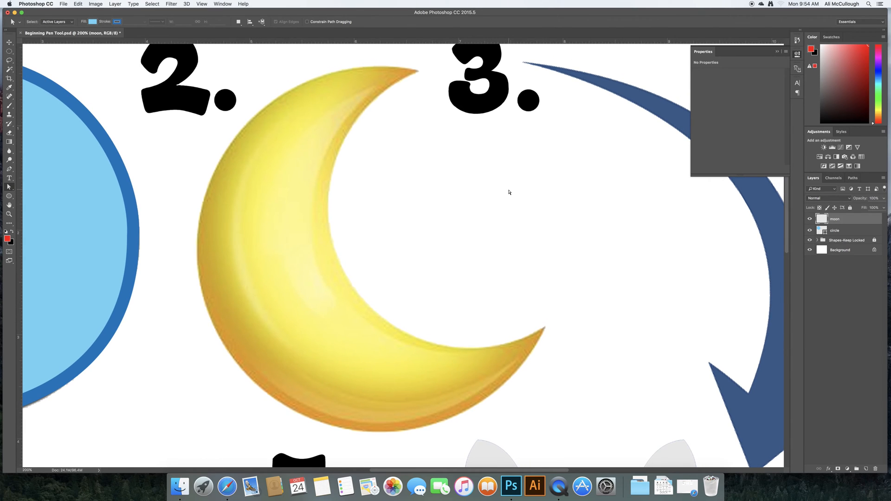
pyautogui.click(866, 468)
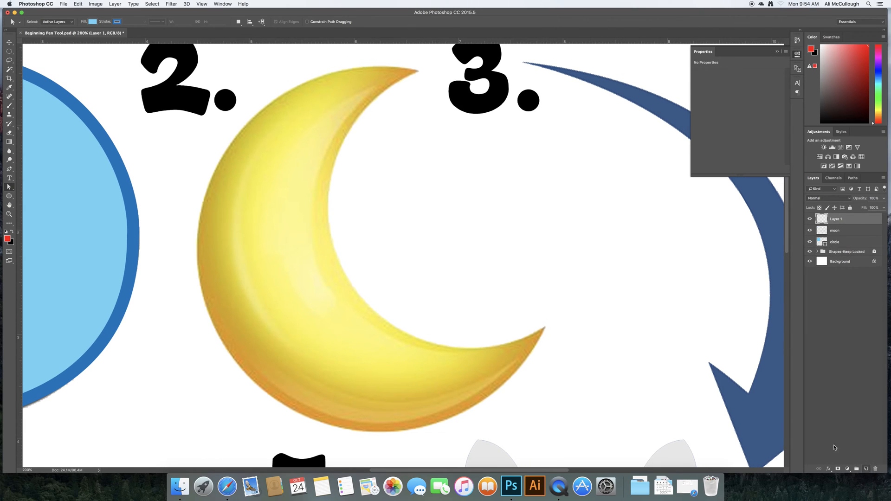
pyautogui.press('b')
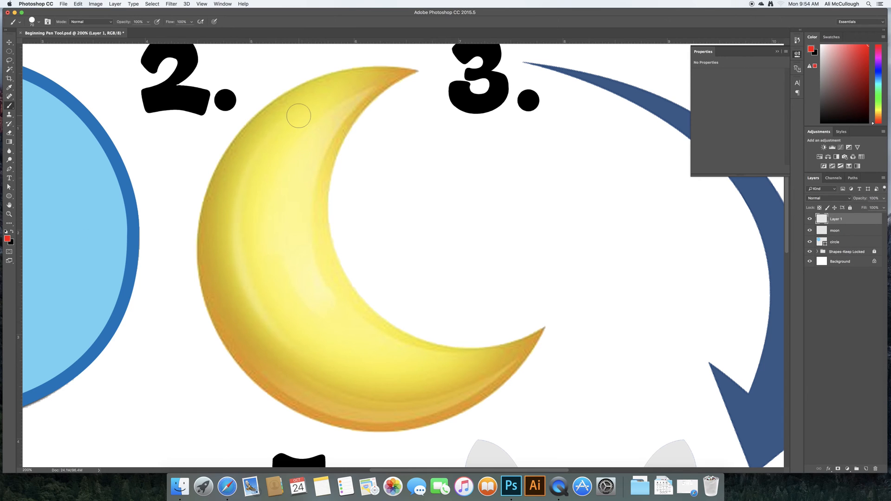
pyautogui.hscroll(-2, 298, 114)
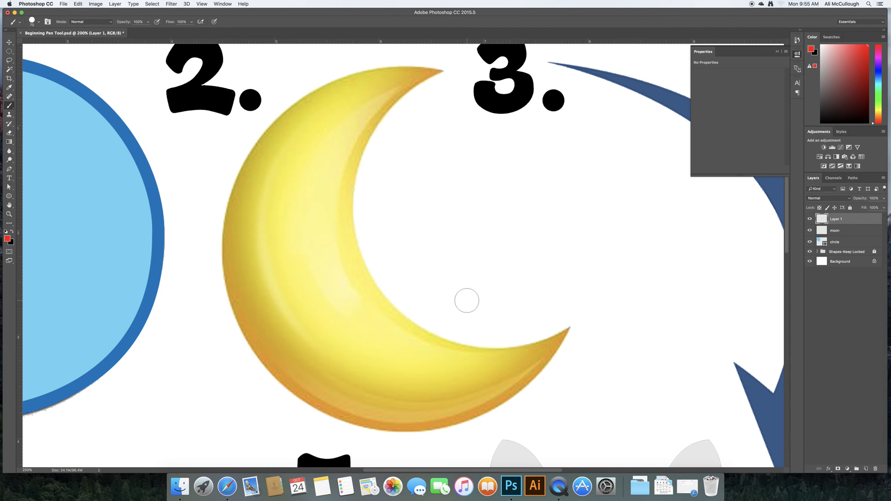
pyautogui.click(443, 70)
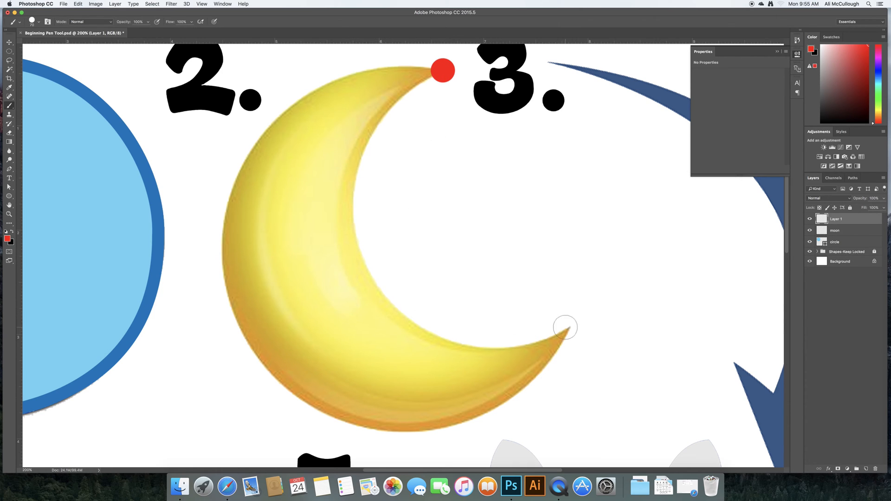
pyautogui.click(367, 262)
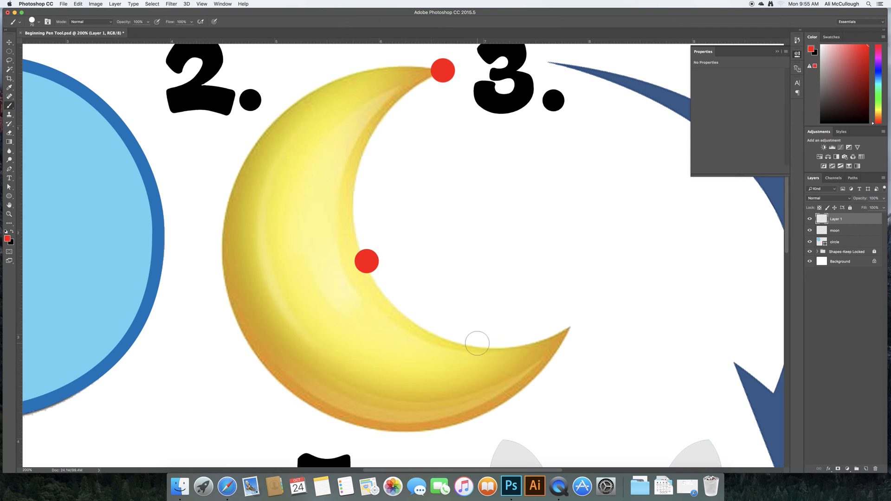
pyautogui.click(569, 324)
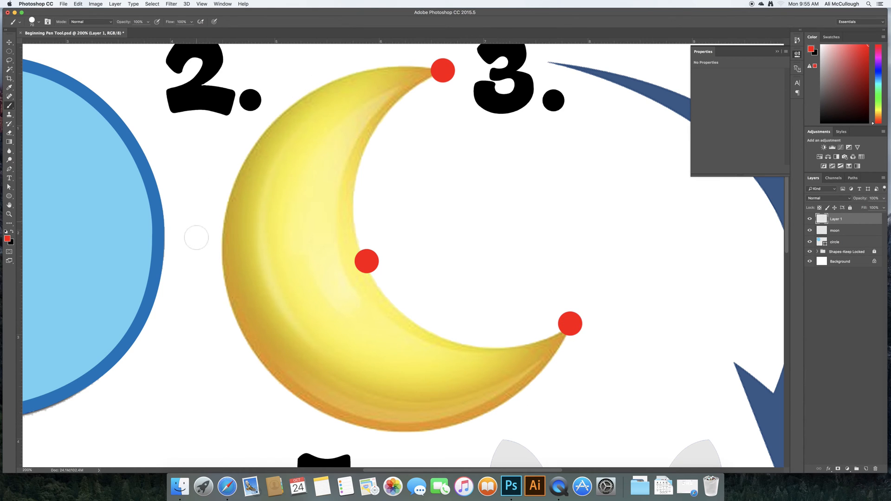
pyautogui.click(232, 301)
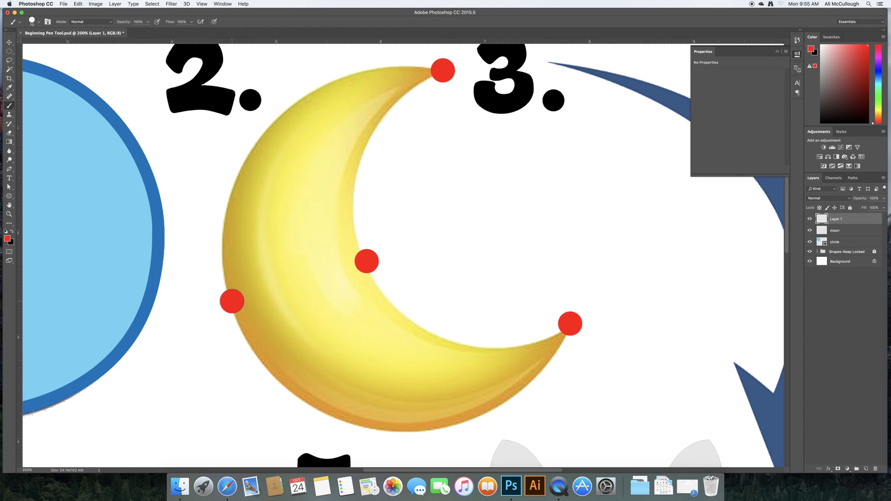
pyautogui.click(430, 68)
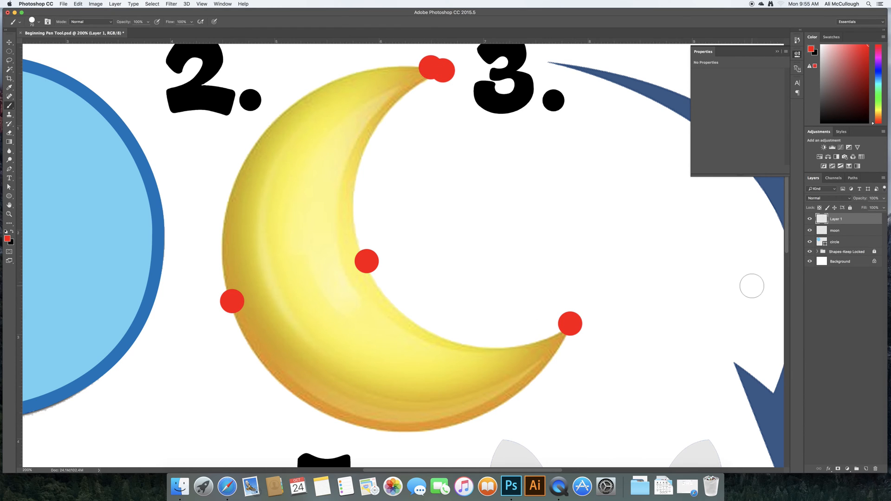
pyautogui.click(875, 469)
pyautogui.click(489, 155)
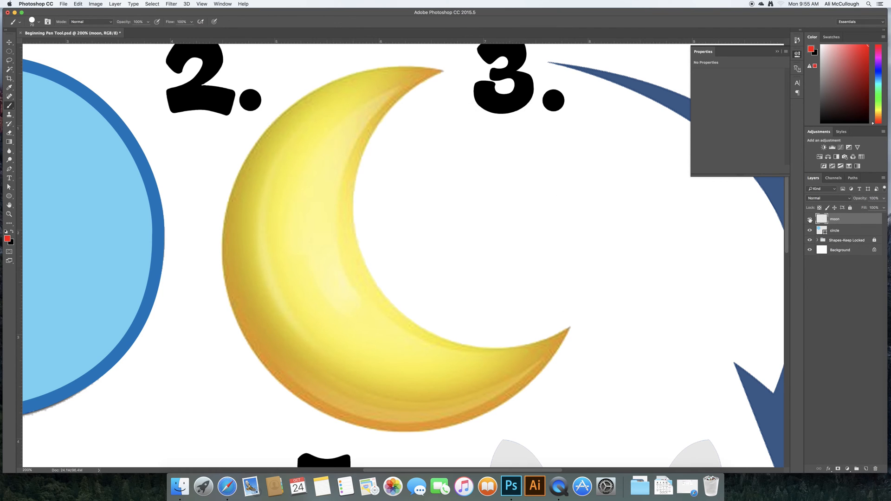
# Step: Set up the Pen tool in Shape mode with a black stroke and no fill
pyautogui.click(9, 170)
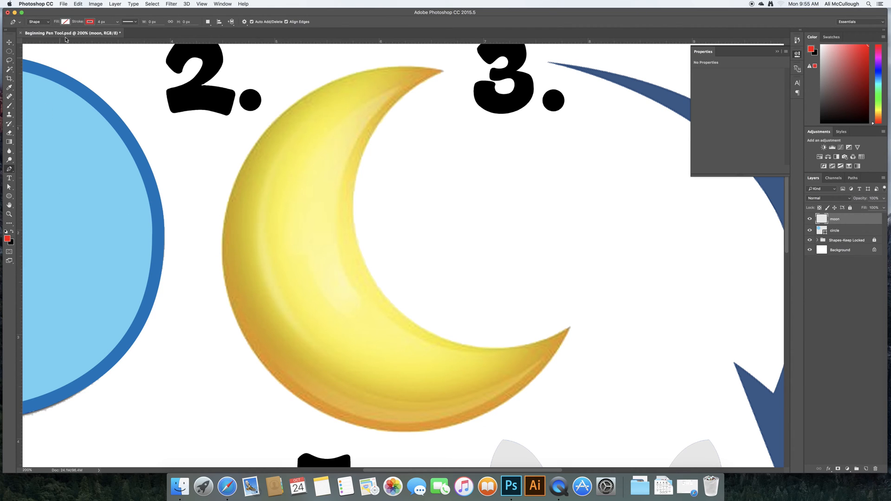
pyautogui.click(41, 21)
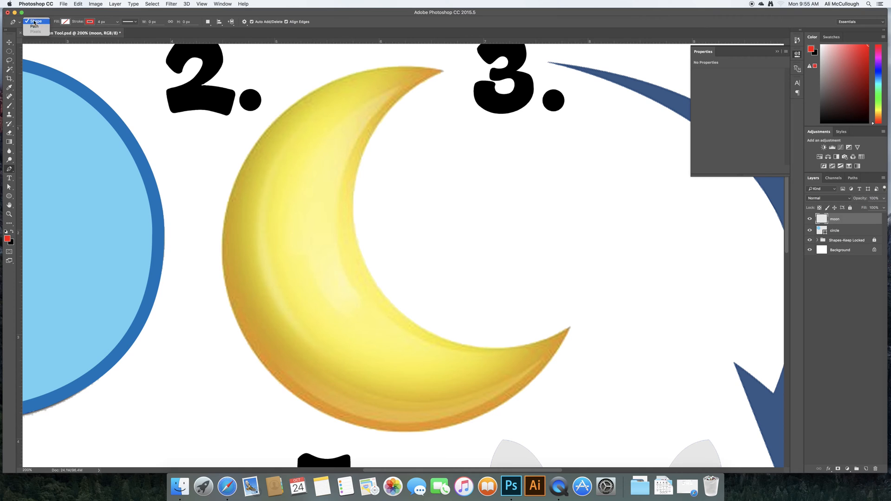
pyautogui.click(40, 23)
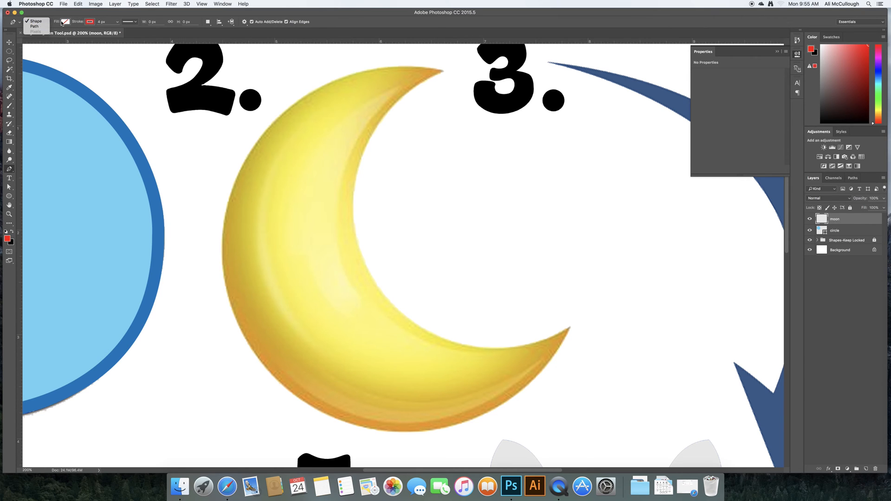
pyautogui.click(90, 22)
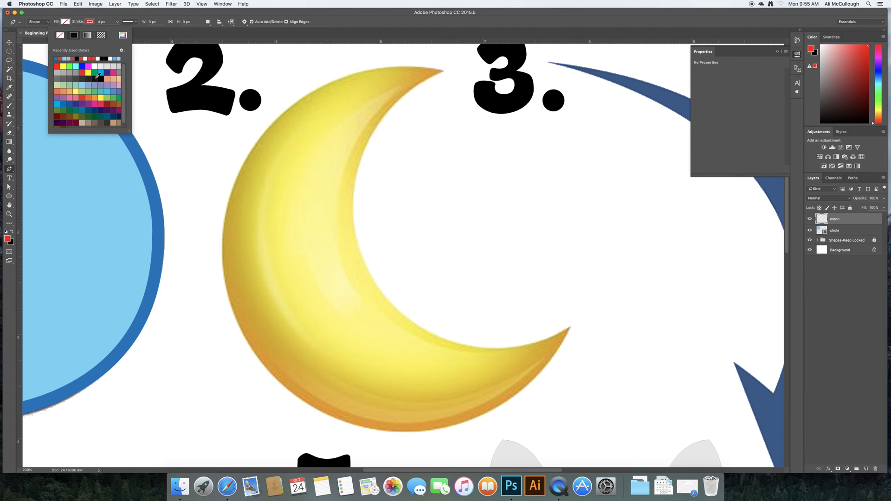
pyautogui.click(94, 78)
pyautogui.click(84, 13)
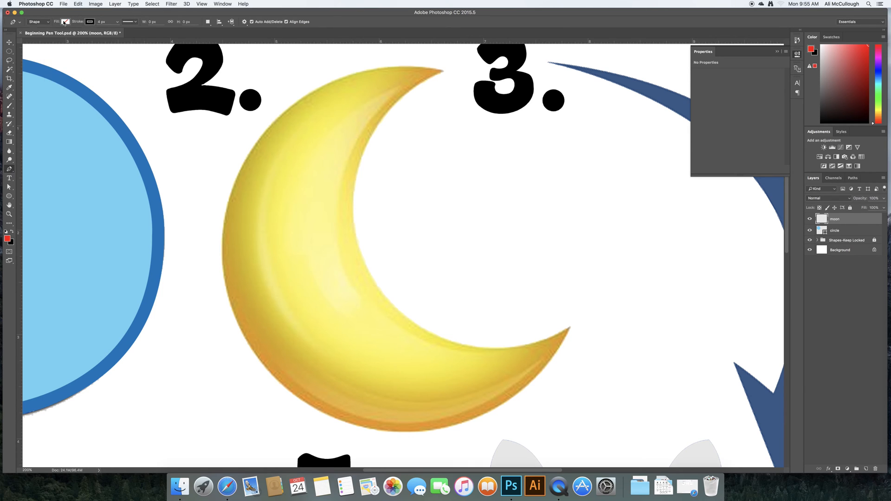
pyautogui.click(65, 21)
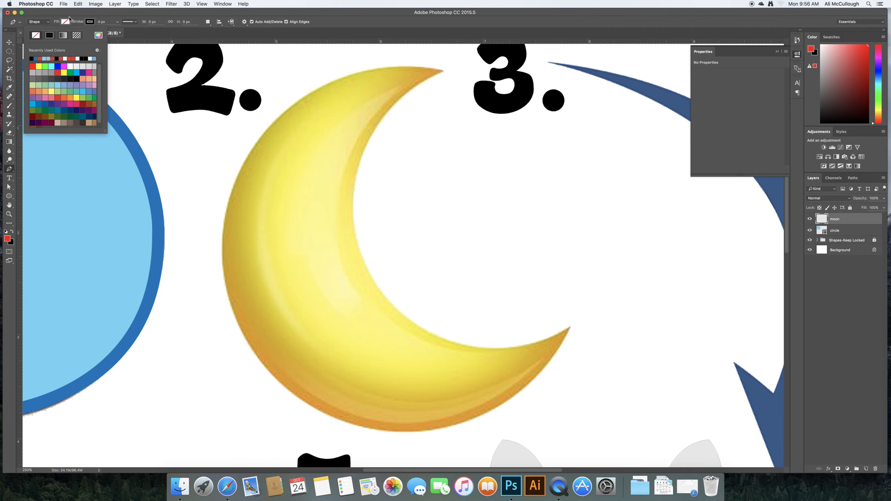
pyautogui.click(70, 15)
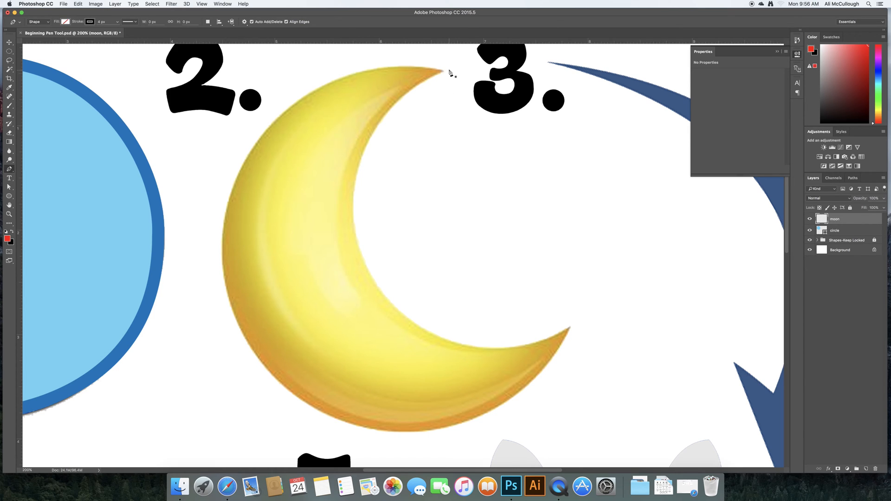
# Step: Start a pen path at the moon's upper tip and add a curved anchor midway along the inner edge
pyautogui.moveTo(444, 71); pyautogui.dragTo(419, 97)
pyautogui.moveTo(419, 96)
pyautogui.mouseDown()
pyautogui.moveTo(427, 78)
pyautogui.moveTo(331, 170)
pyautogui.moveTo(410, 221)
pyautogui.moveTo(436, 223)
pyautogui.moveTo(393, 119)
pyautogui.moveTo(418, 79)
pyautogui.moveTo(419, 87)
pyautogui.mouseUp()
pyautogui.moveTo(420, 88); pyautogui.dragTo(420, 89)
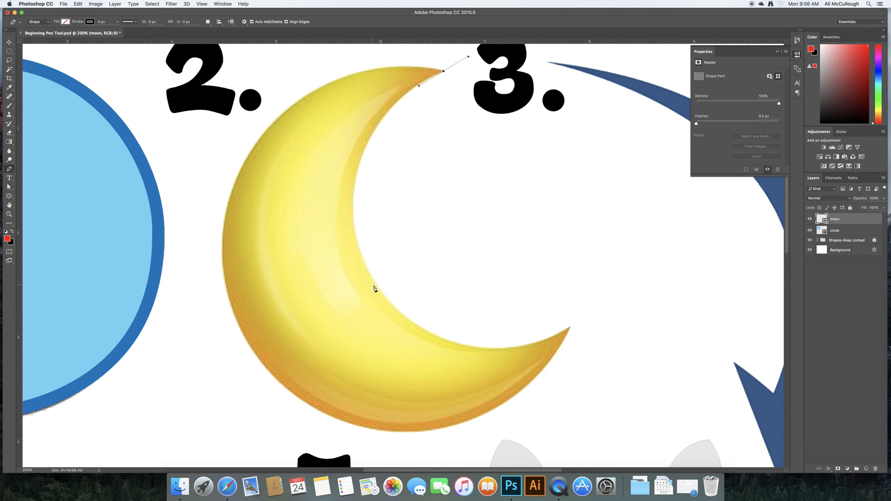
pyautogui.moveTo(369, 269)
pyautogui.mouseDown()
pyautogui.moveTo(372, 280)
pyautogui.moveTo(361, 260)
pyautogui.moveTo(437, 346)
pyautogui.moveTo(424, 360)
pyautogui.moveTo(429, 392)
pyautogui.mouseUp()
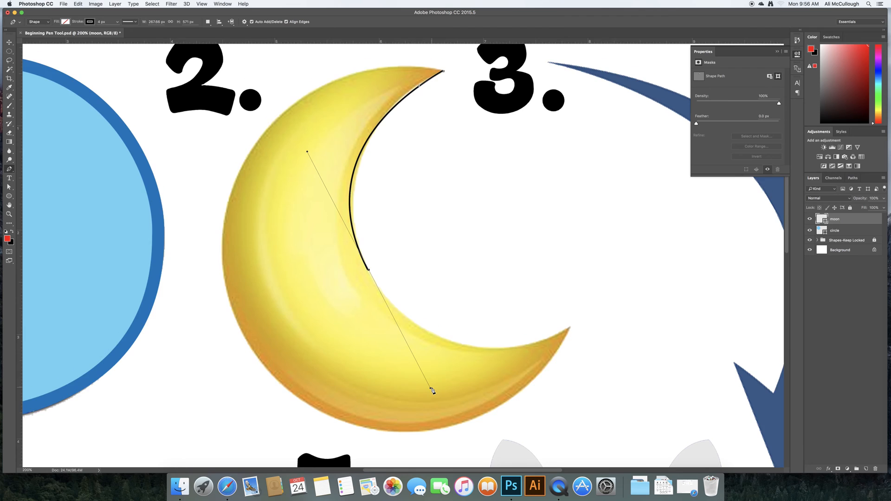
pyautogui.hscroll(-20, 432, 390)
pyautogui.scroll(-2, 432, 390)
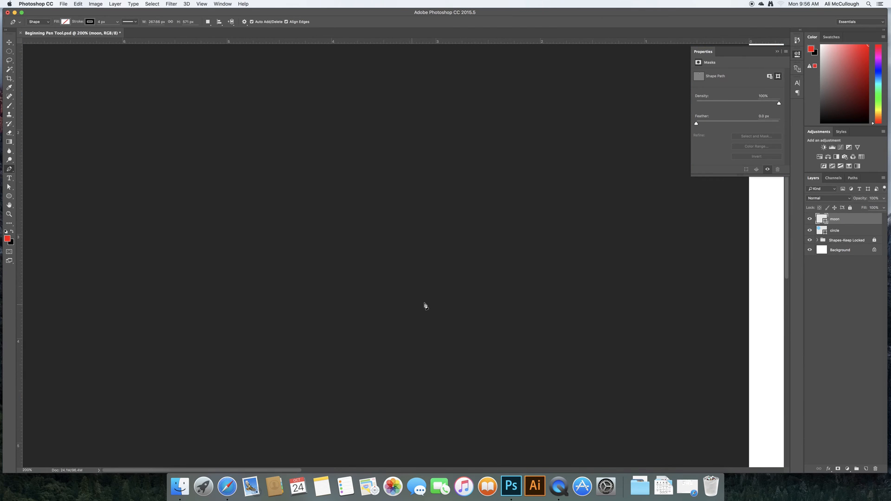
pyautogui.hscroll(10, 505, 340)
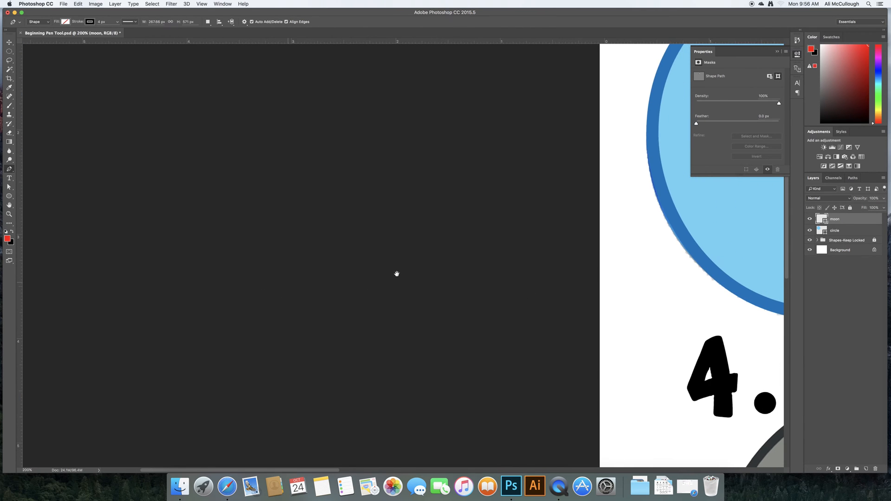
pyautogui.hscroll(8, 397, 273)
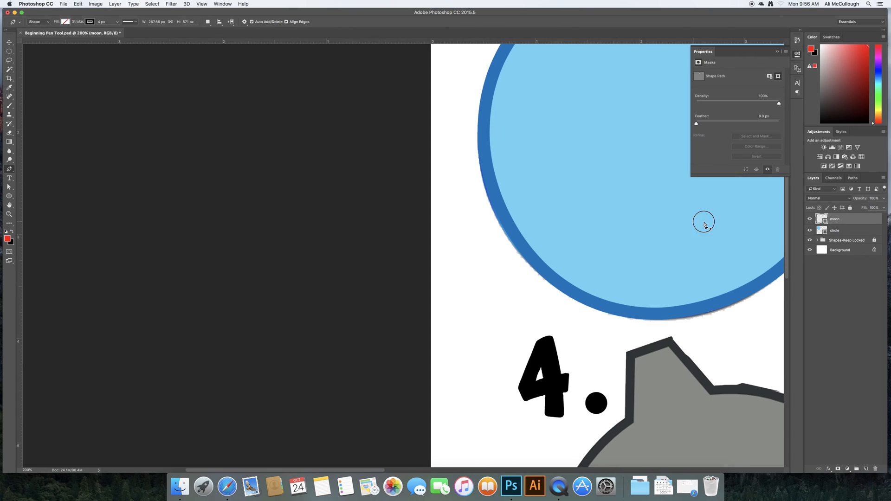
pyautogui.hscroll(4, 703, 222)
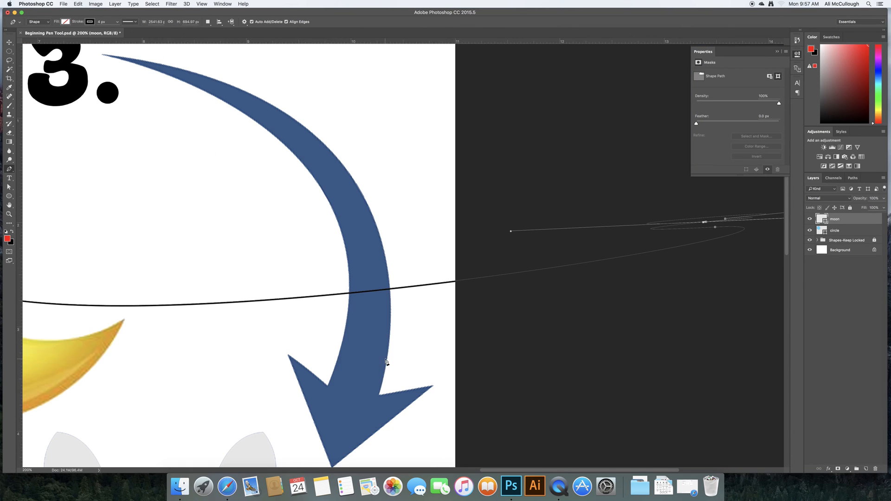
# Step: Remove the stray anchor points beyond the canvas's right edge from the moon path
pyautogui.press('super+minus')
pyautogui.press('alt+super+z')
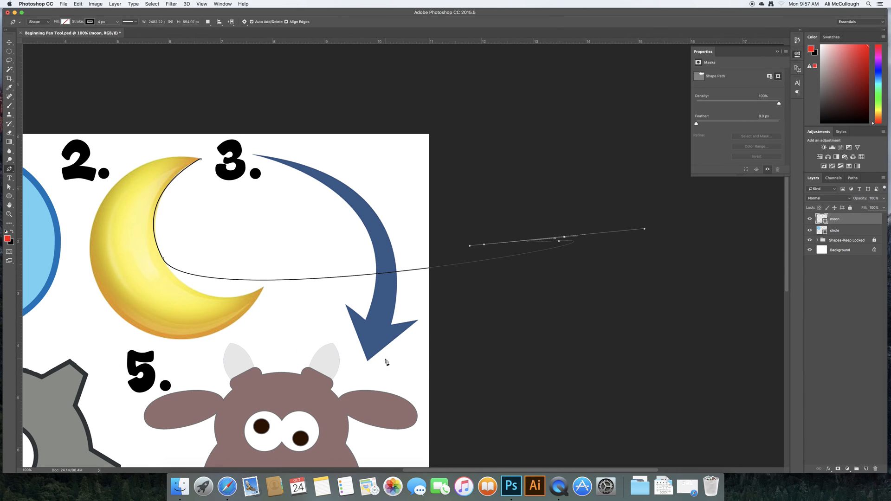
pyautogui.press('Delete')
pyautogui.press('Delete')
pyautogui.press('alt+super+z')
pyautogui.press('alt+super+z')
pyautogui.click(9, 170)
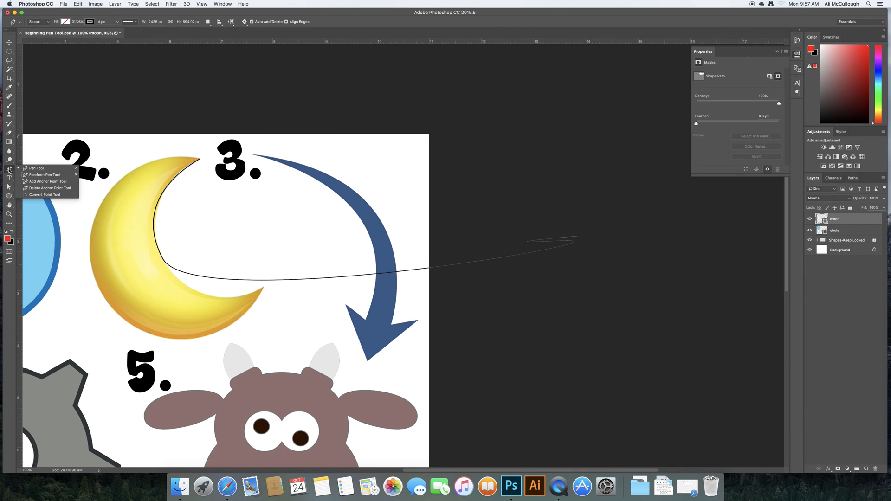
pyautogui.click(38, 188)
pyautogui.click(531, 250)
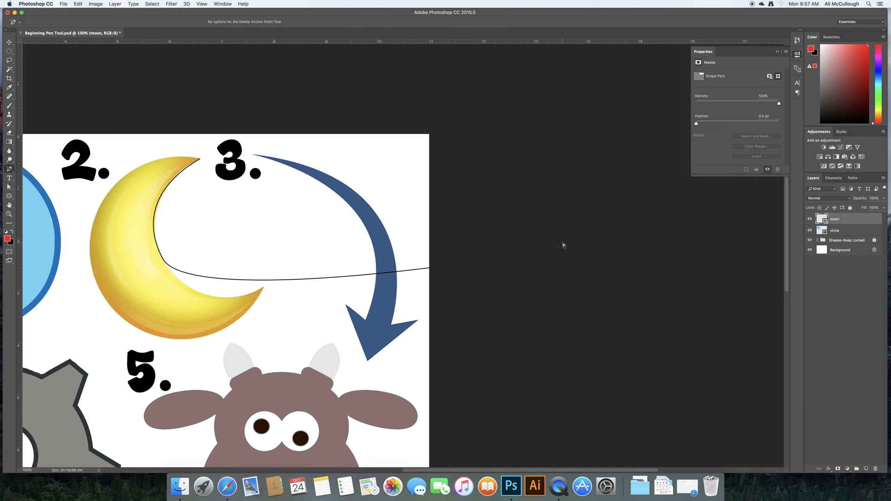
pyautogui.click(576, 238)
pyautogui.moveTo(557, 242); pyautogui.dragTo(561, 240)
pyautogui.press('super+z')
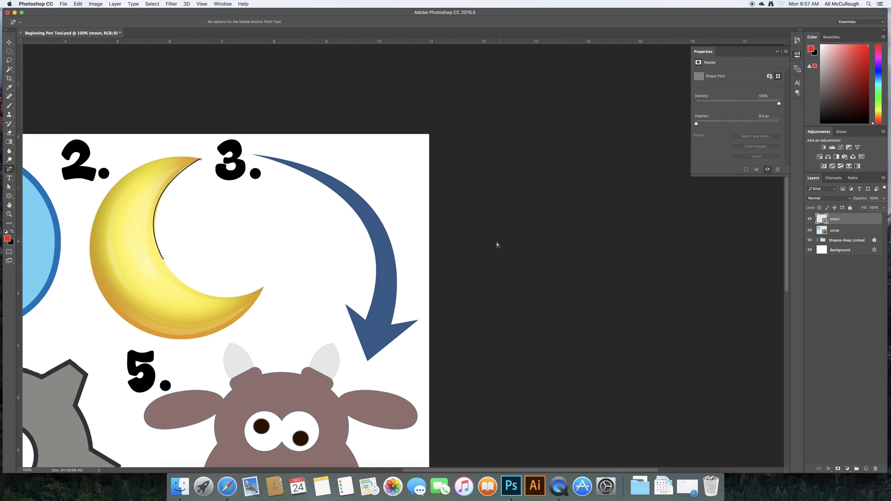
# Step: Resume the pen path from the inner-edge anchor to the lower tip, add a curved anchor on the outer edge, and close it at the upper tip
pyautogui.rightClick(9, 170)
pyautogui.click(35, 168)
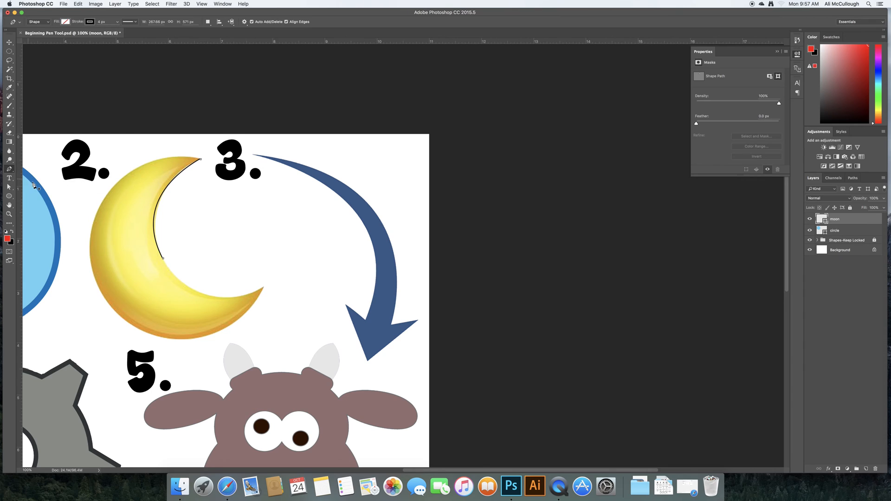
pyautogui.click(163, 260)
pyautogui.moveTo(264, 290); pyautogui.dragTo(278, 278)
pyautogui.scroll(1, 99, 288)
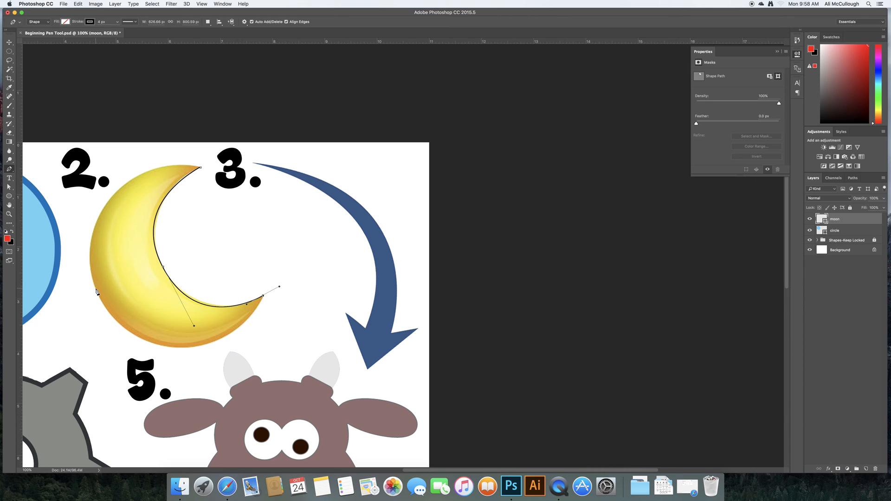
pyautogui.moveTo(96, 289); pyautogui.dragTo(79, 239)
pyautogui.click(201, 169)
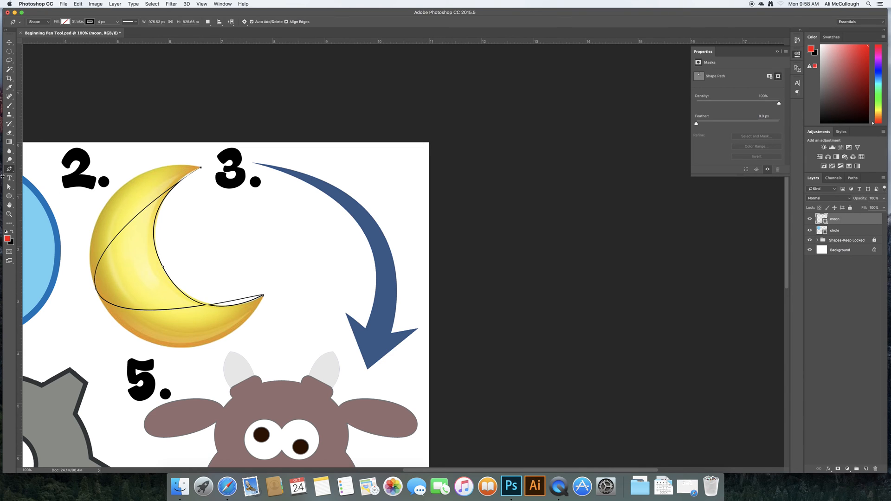
# Step: Adjust the direction handles at the moon path's upper and lower tips with the Direct Selection tool
pyautogui.click(8, 187)
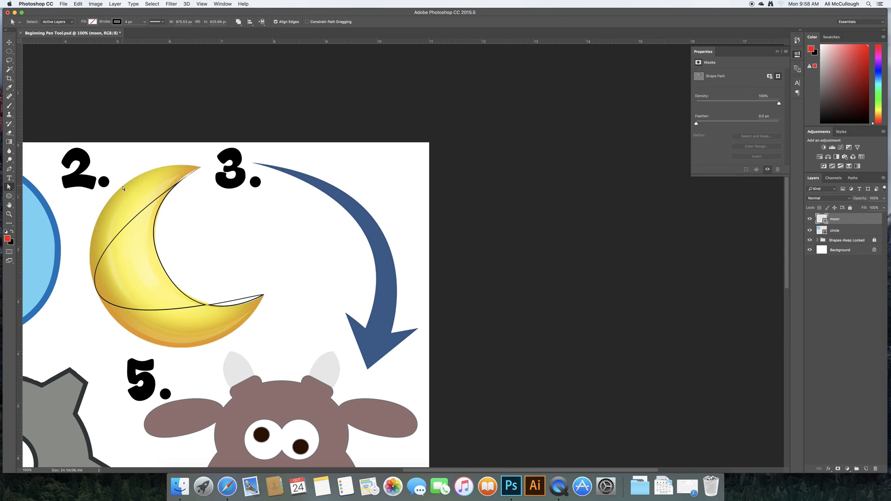
pyautogui.click(201, 168)
pyautogui.click(196, 188)
pyautogui.click(200, 167)
pyautogui.moveTo(213, 160); pyautogui.dragTo(190, 155)
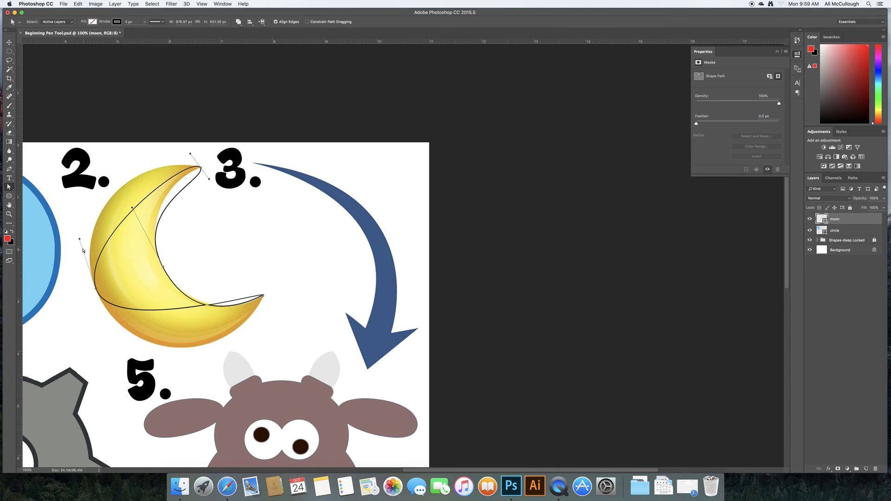
pyautogui.click(262, 296)
pyautogui.moveTo(273, 284); pyautogui.dragTo(252, 318)
pyautogui.click(263, 296)
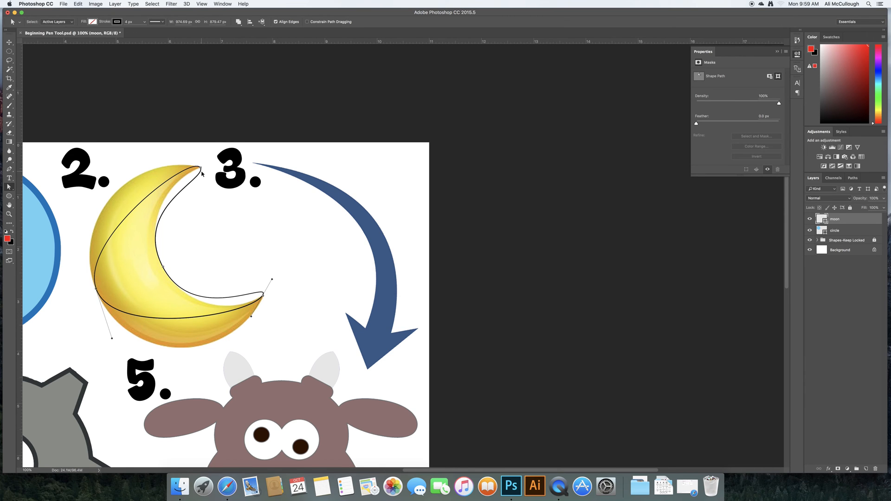
# Step: Reshape the upper half of the moon's inner curve using the upper tip's inner handle and the inner-edge anchor's upper handle
pyautogui.press('super+minus')
pyautogui.press('super+plus')
pyautogui.press('super+plus')
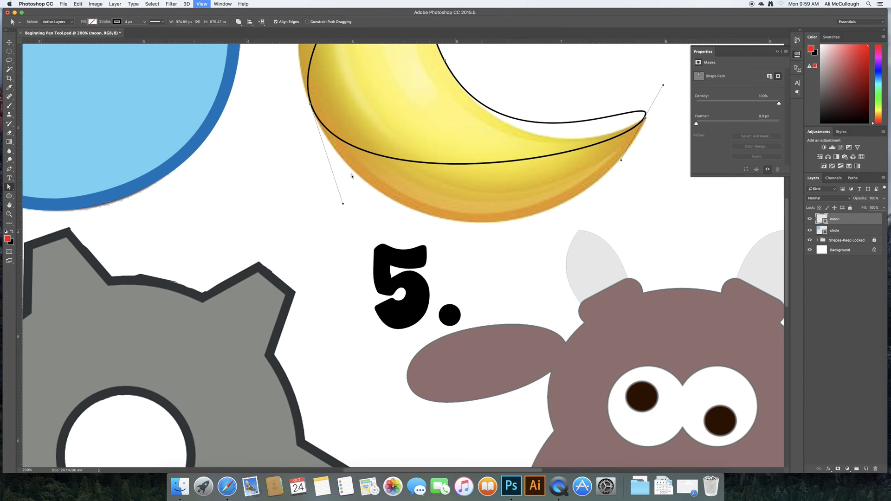
pyautogui.scroll(5, 484, 240)
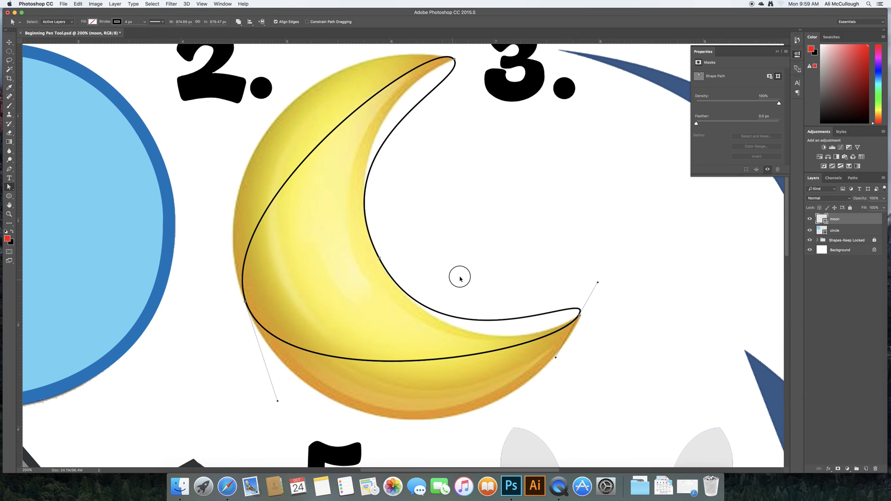
pyautogui.click(453, 60)
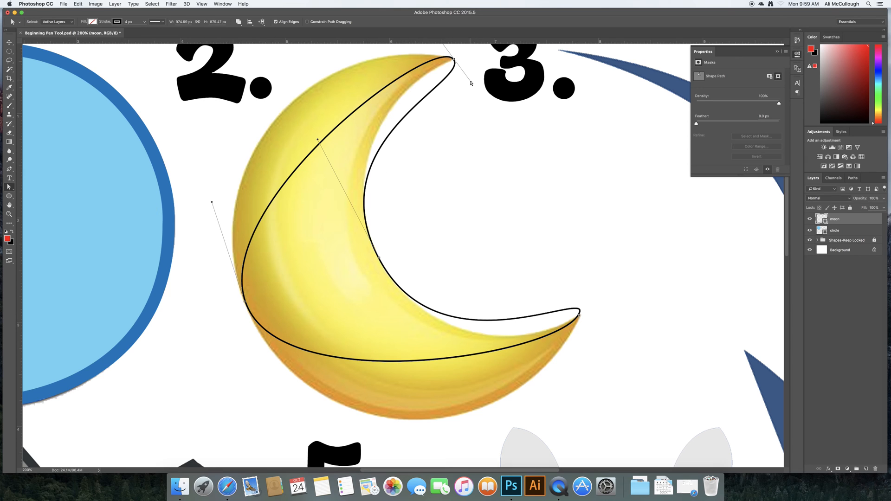
pyautogui.moveTo(471, 84); pyautogui.dragTo(418, 73)
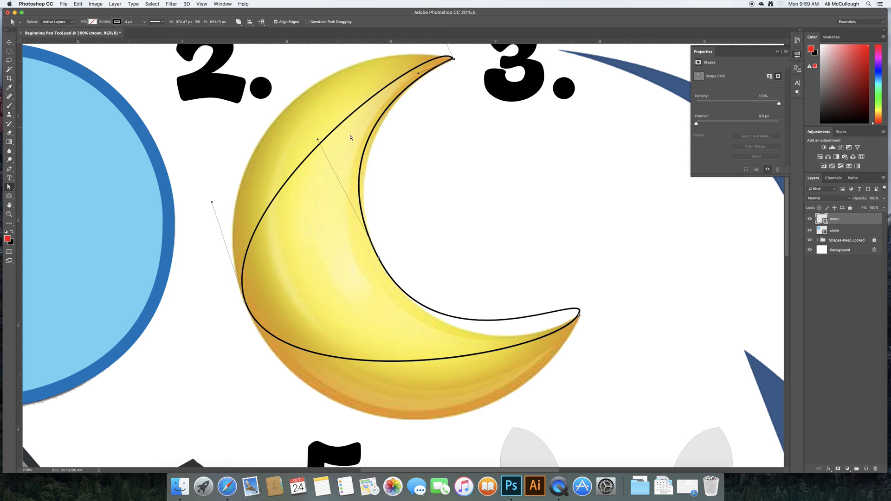
pyautogui.moveTo(316, 138); pyautogui.dragTo(330, 142)
# Step: Fit the lower half of the inner curve to the moon using the inner-edge anchor's lower handle and the lower tip's inner handle
pyautogui.click(379, 259)
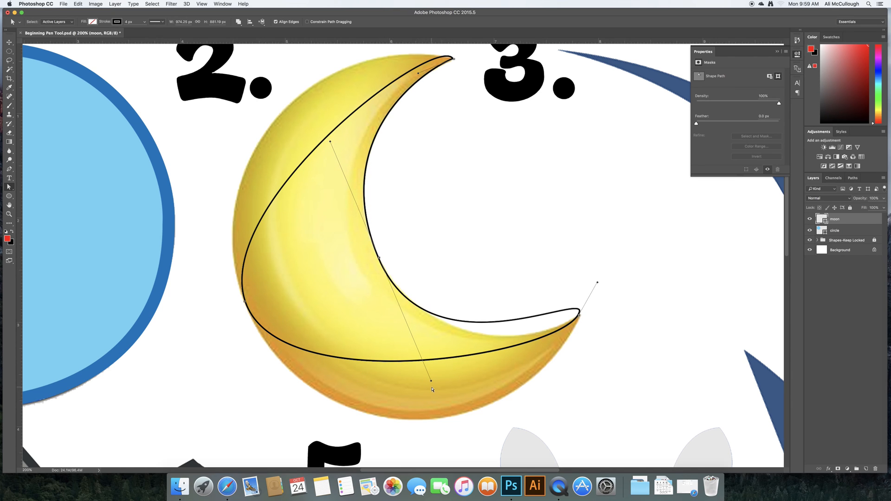
pyautogui.moveTo(431, 382); pyautogui.dragTo(462, 404)
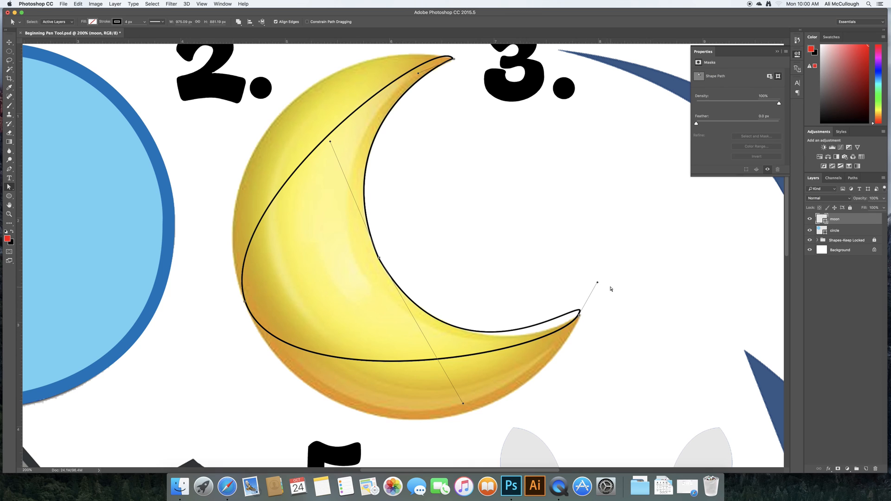
pyautogui.moveTo(597, 283); pyautogui.dragTo(551, 331)
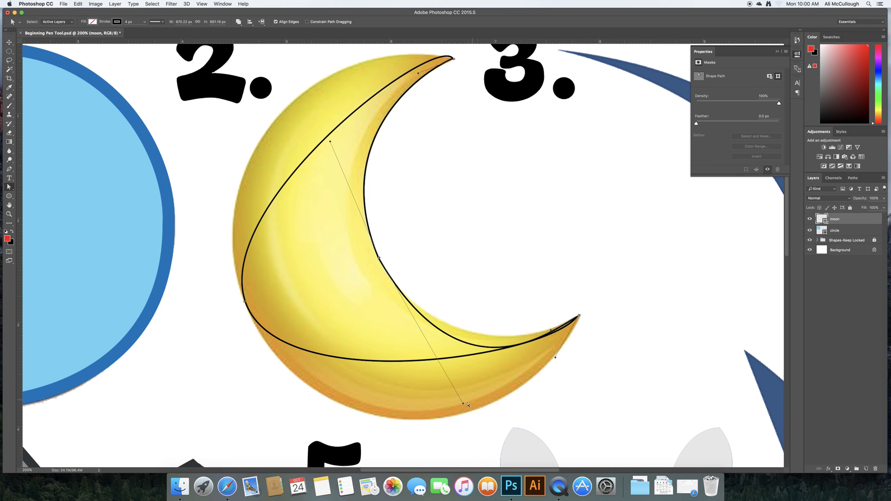
pyautogui.moveTo(463, 405); pyautogui.dragTo(453, 376)
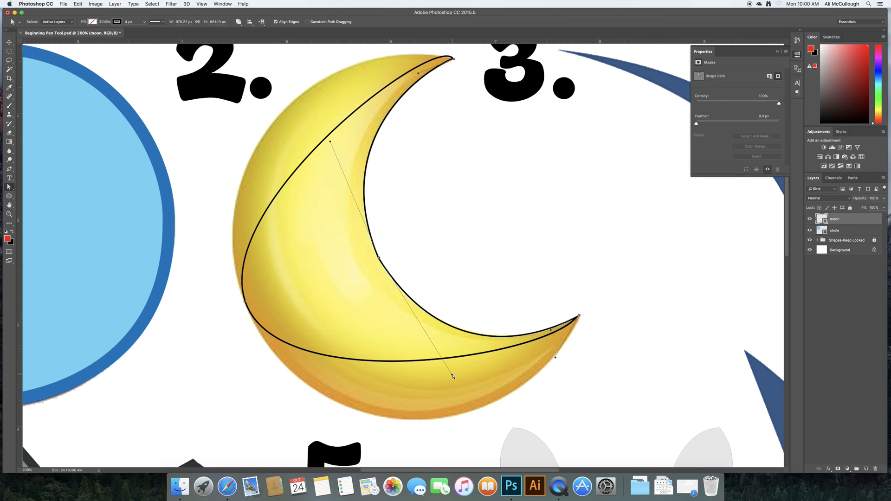
# Step: Extend the lower tip's outer handle and the outer-edge anchor's lower handle until the path follows the moon's lower outer edge
pyautogui.click(581, 315)
pyautogui.hscroll(2, 568, 331)
pyautogui.moveTo(546, 358); pyautogui.dragTo(528, 432)
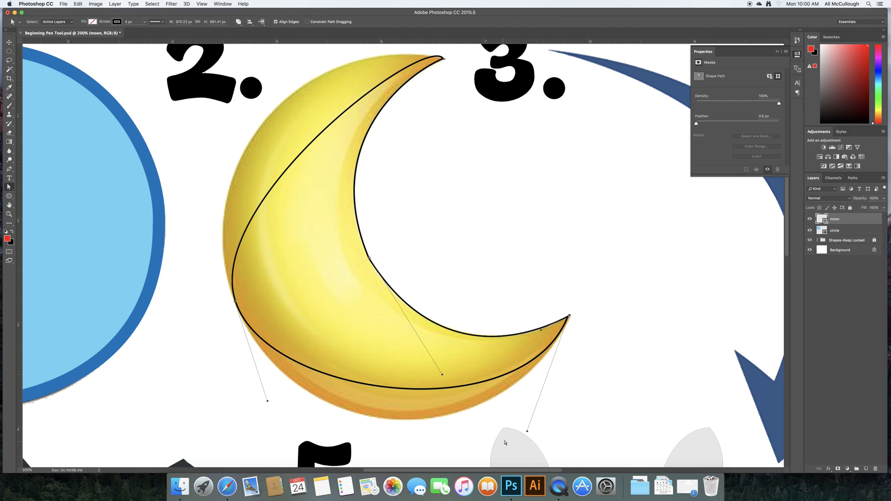
pyautogui.moveTo(527, 433); pyautogui.dragTo(514, 444)
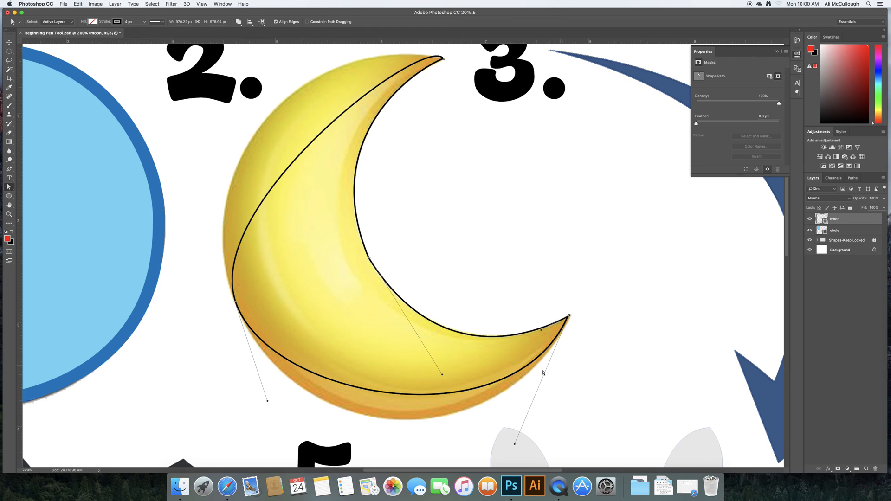
pyautogui.moveTo(267, 401); pyautogui.dragTo(278, 442)
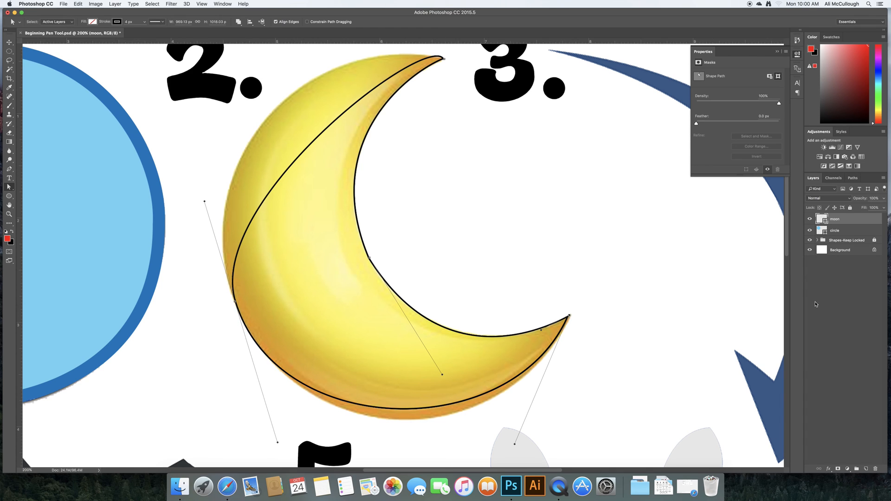
pyautogui.scroll(-2, 786, 256)
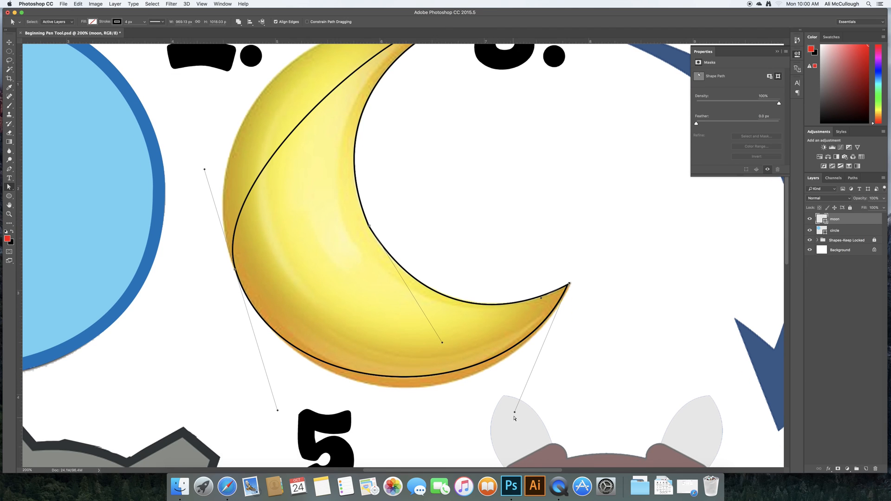
pyautogui.moveTo(514, 413); pyautogui.dragTo(508, 432)
pyautogui.moveTo(277, 410); pyautogui.dragTo(281, 418)
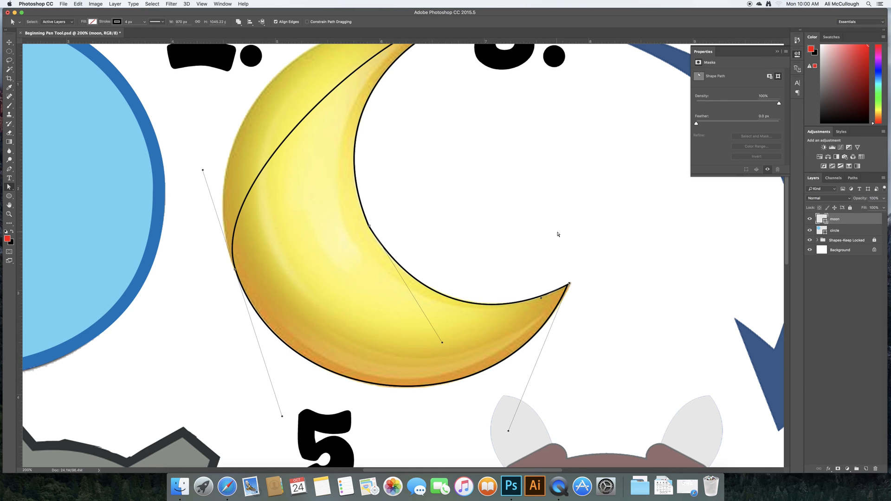
# Step: Extend the outer-edge anchor's upper handle and the upper tip's outer handle to match the path to the moon's upper outer edge
pyautogui.scroll(5, 599, 247)
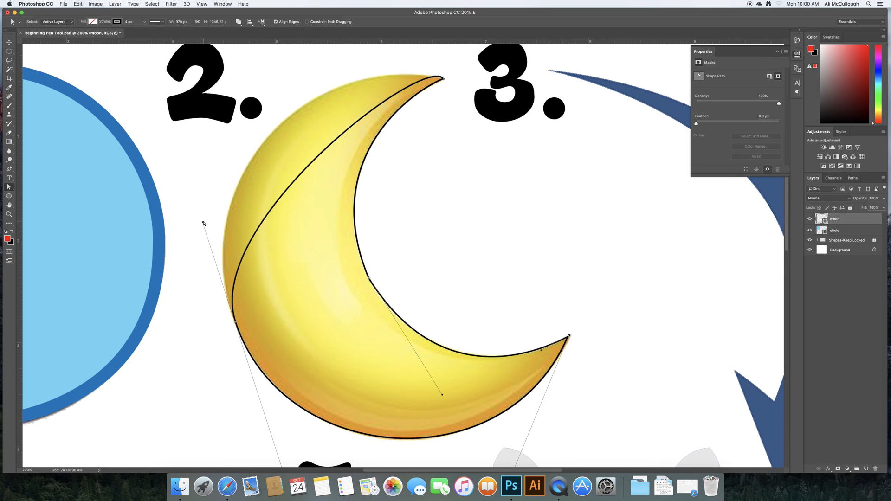
pyautogui.moveTo(203, 222); pyautogui.dragTo(165, 150)
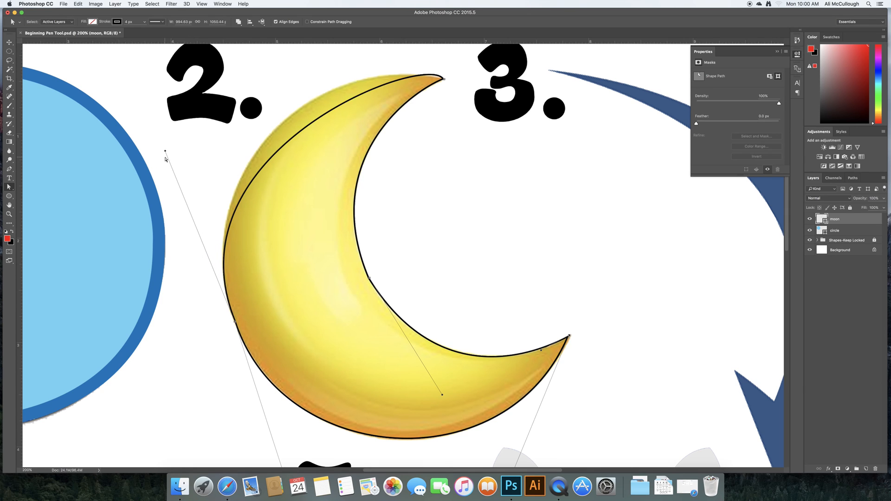
pyautogui.click(444, 80)
pyautogui.click(444, 79)
pyautogui.click(444, 81)
pyautogui.click(443, 79)
pyautogui.moveTo(429, 50); pyautogui.dragTo(348, 54)
pyautogui.moveTo(165, 152); pyautogui.dragTo(174, 149)
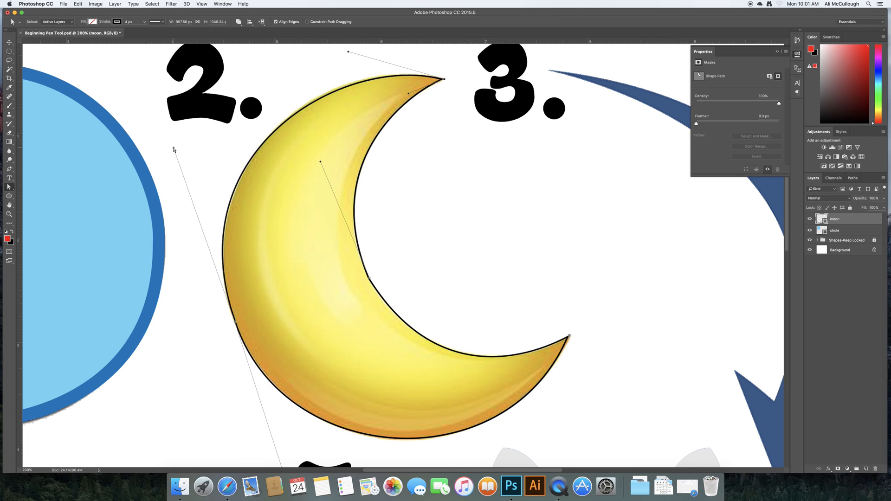
# Step: Shorten the inner-edge anchor's lower direction handle to fine-tune the moon's lower inner curve
pyautogui.click(493, 181)
pyautogui.click(368, 278)
pyautogui.click(370, 276)
pyautogui.click(369, 280)
pyautogui.moveTo(441, 397); pyautogui.dragTo(430, 388)
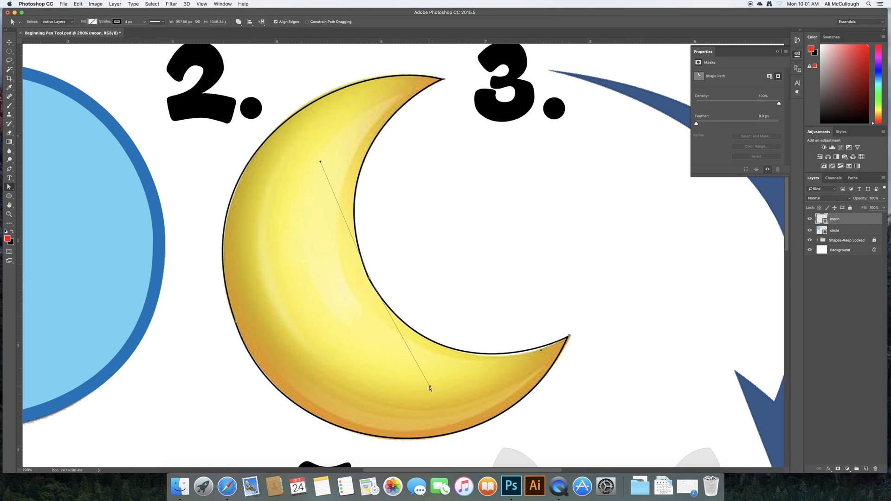
pyautogui.click(425, 316)
# Step: Fill the moon shape with bright green and change its stroke colour to golden yellow
pyautogui.press('super+minus')
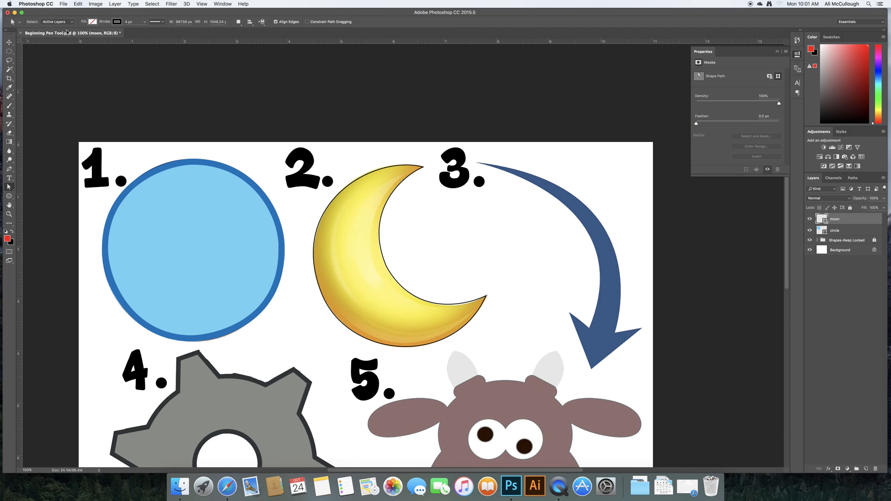
pyautogui.click(92, 22)
pyautogui.click(75, 66)
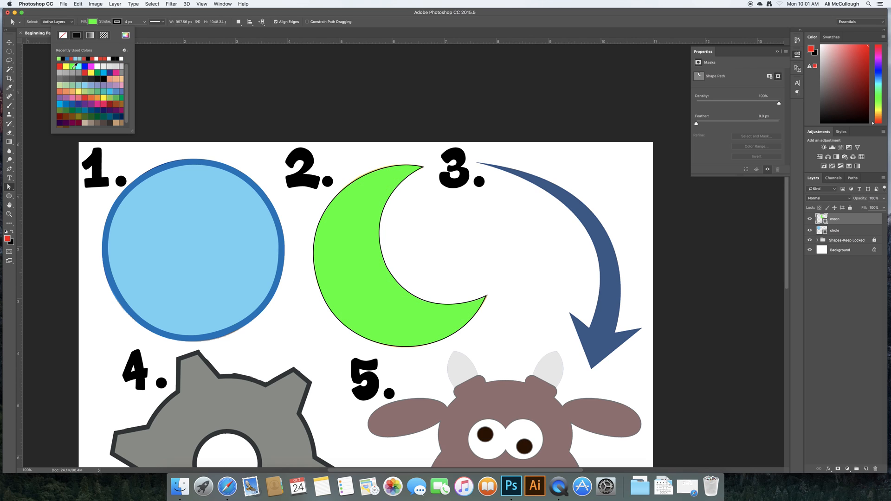
pyautogui.click(117, 22)
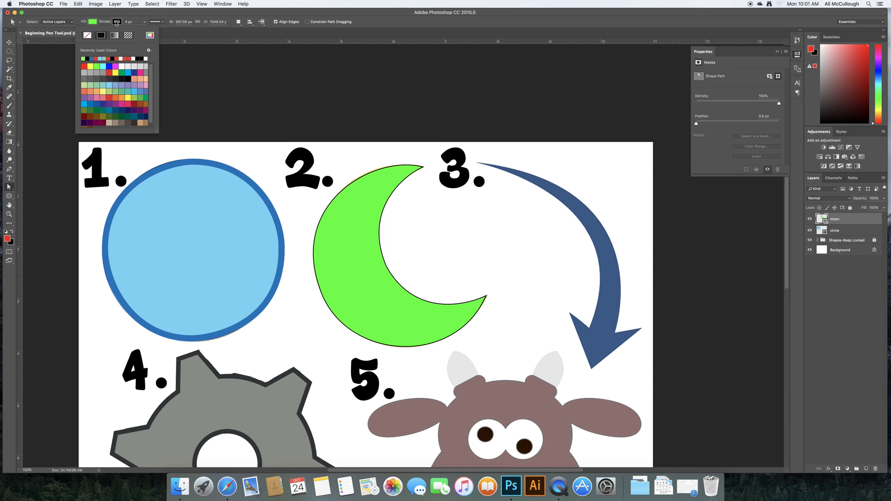
pyautogui.click(128, 98)
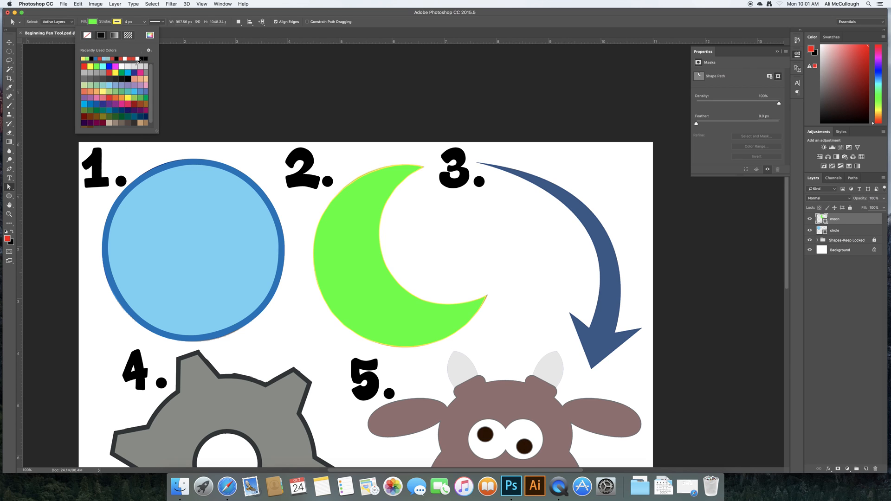
# Step: Widen the moon's stroke to about 32 px and set its fill to bright yellow
pyautogui.click(143, 24)
pyautogui.click(144, 21)
pyautogui.moveTo(142, 31); pyautogui.dragTo(148, 31)
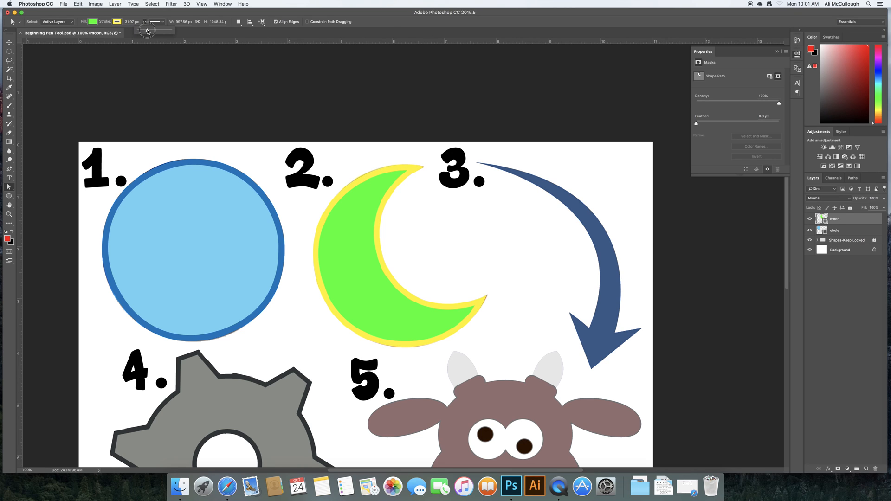
pyautogui.click(93, 22)
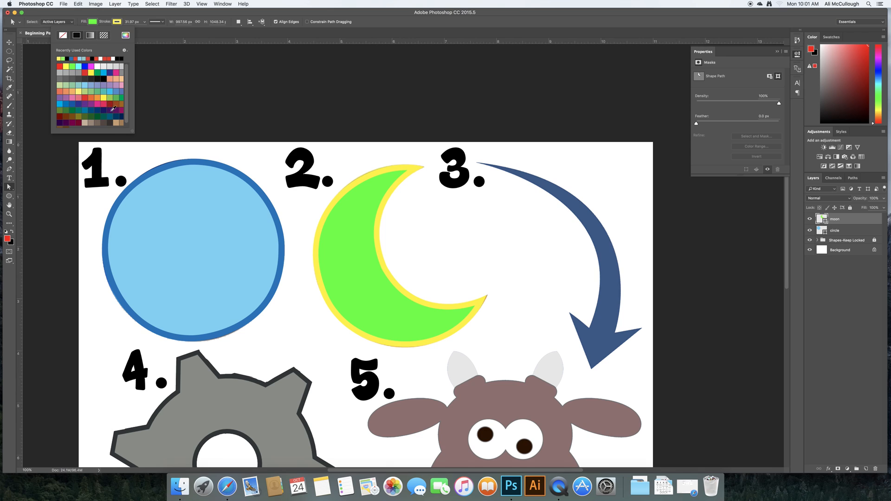
pyautogui.click(65, 67)
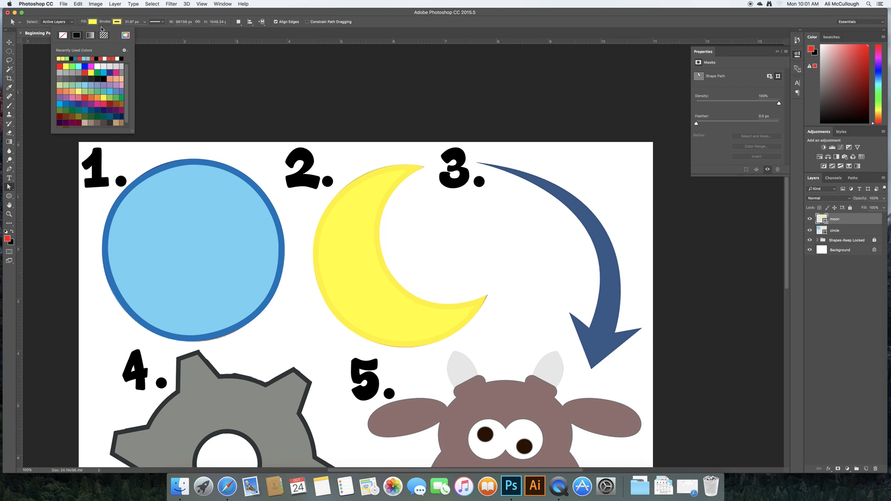
pyautogui.click(152, 5)
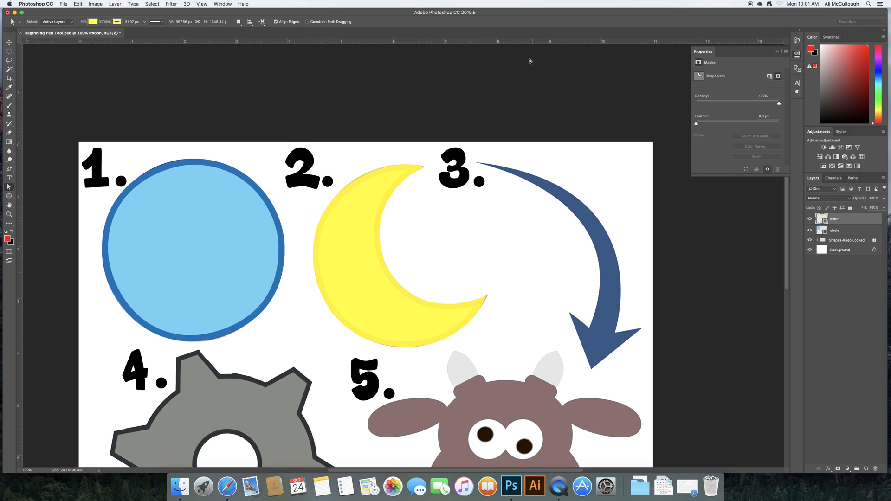
# Step: Select the circle layer, hide the moon layer to compare the tracing with the original, and show it again
pyautogui.click(835, 230)
pyautogui.click(839, 222)
pyautogui.click(836, 230)
pyautogui.click(839, 222)
pyautogui.click(828, 225)
pyautogui.click(811, 220)
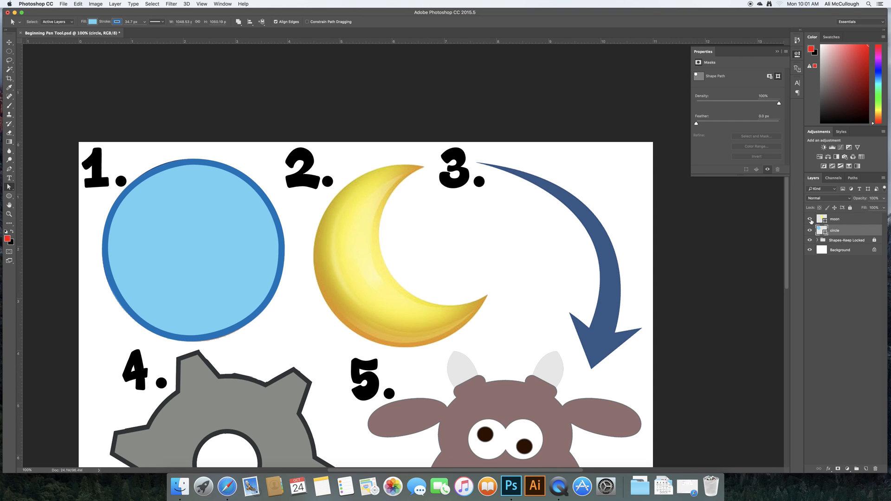
pyautogui.click(810, 220)
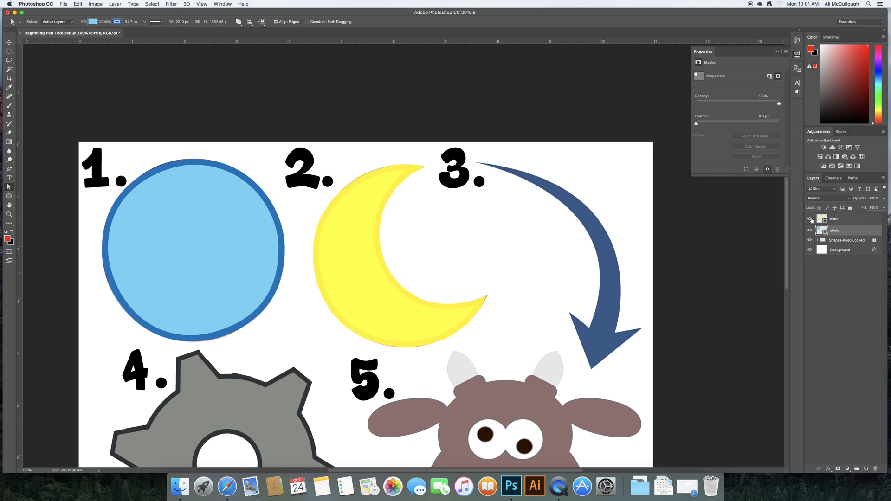